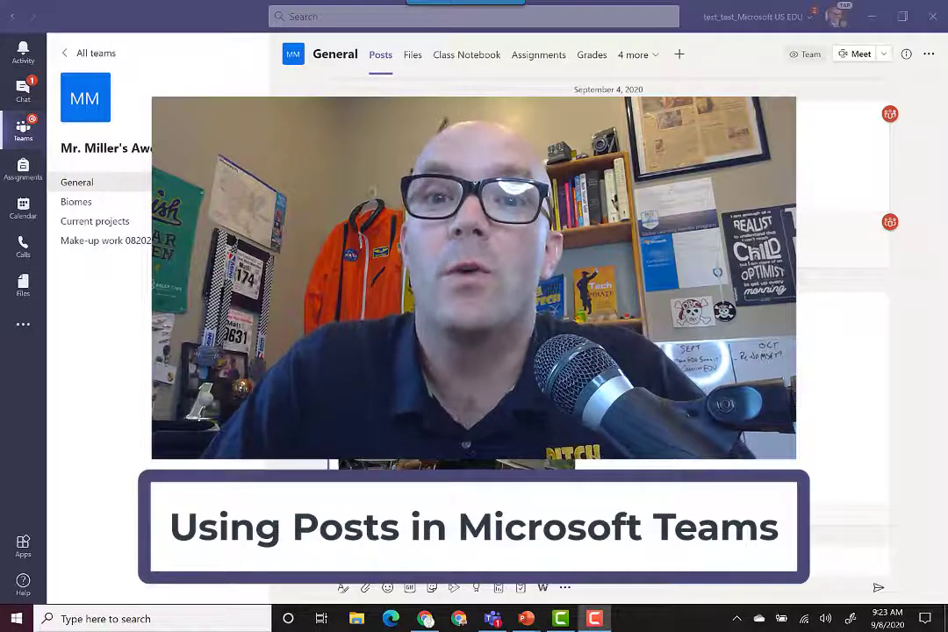
# - Look through the earlier posts and assignment notices in the class's General channel
pyautogui.hotkey('alt', 'Tab')
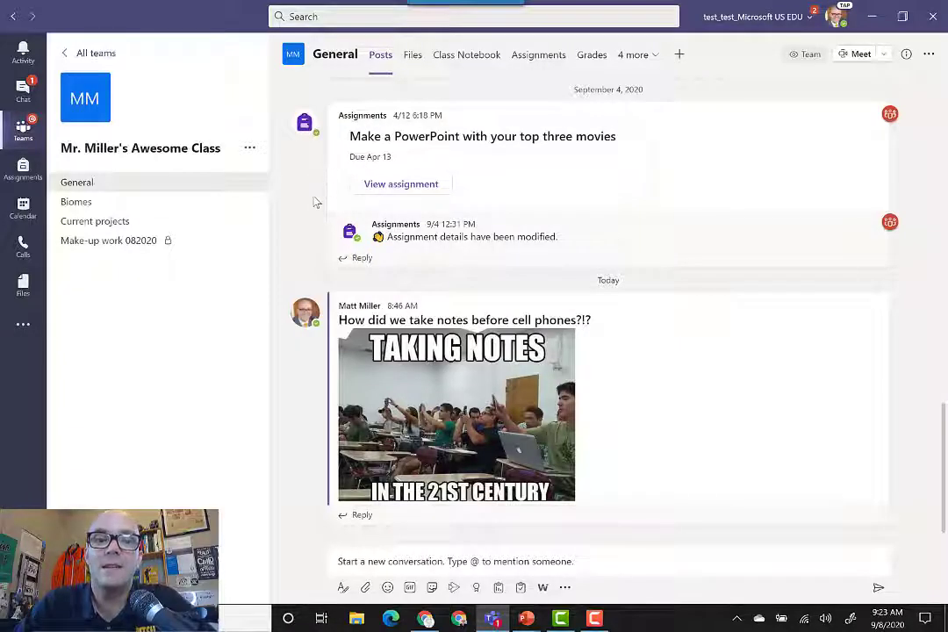
pyautogui.scroll(3, 597, 413)
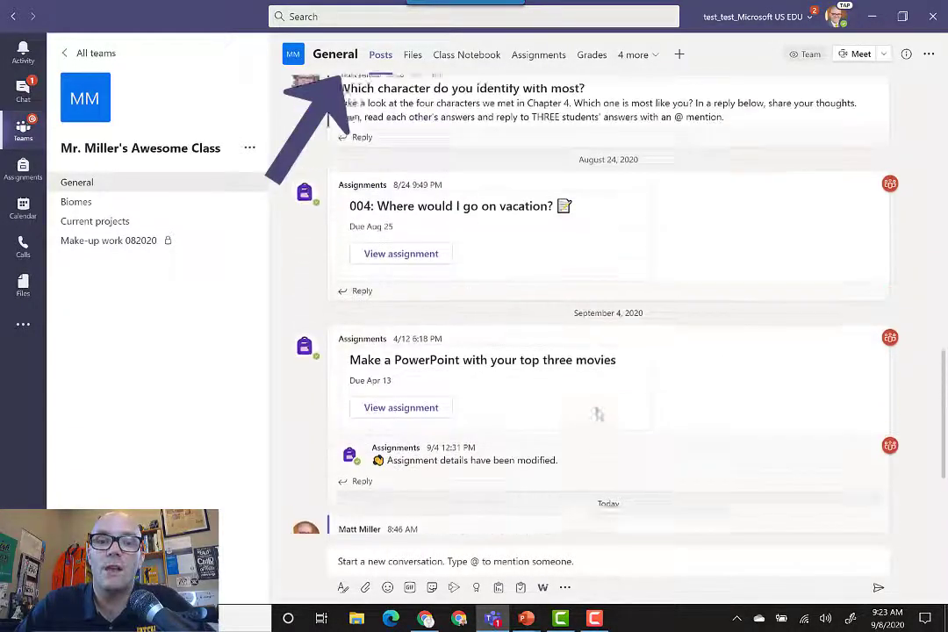
pyautogui.scroll(5, 597, 413)
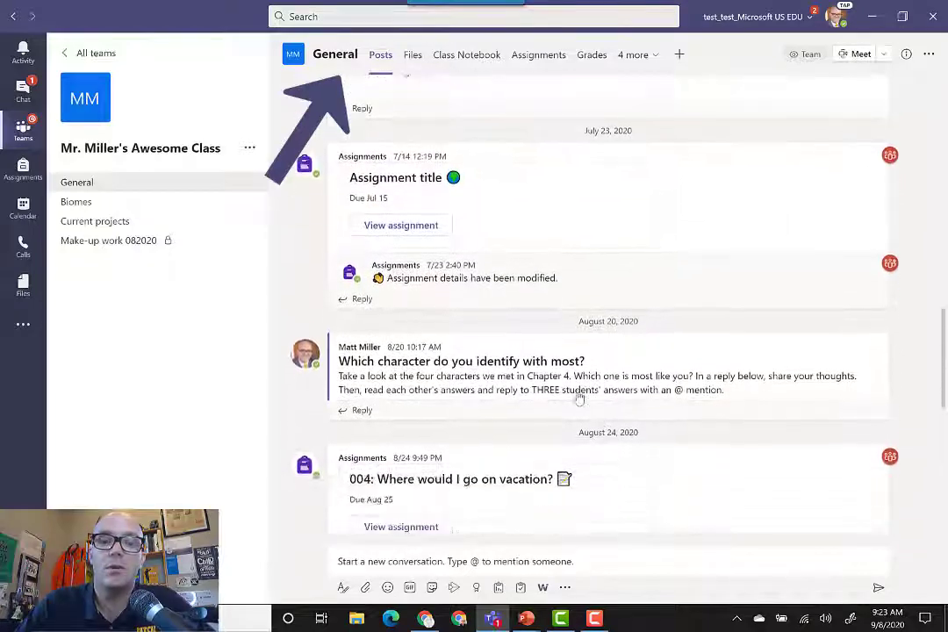
pyautogui.scroll(-2, 579, 399)
pyautogui.scroll(2, 535, 333)
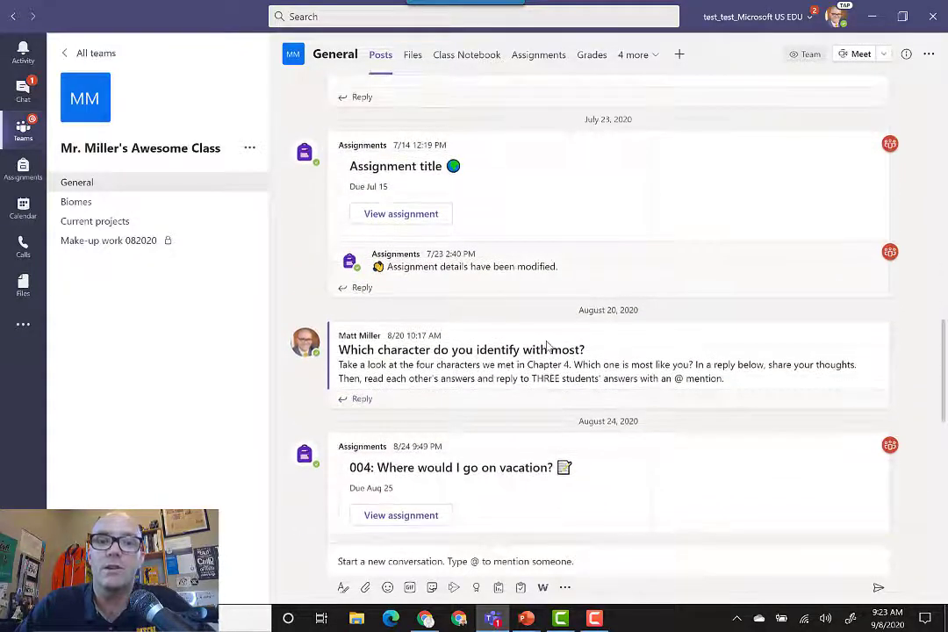
pyautogui.scroll(-4, 546, 343)
pyautogui.scroll(-7, 545, 345)
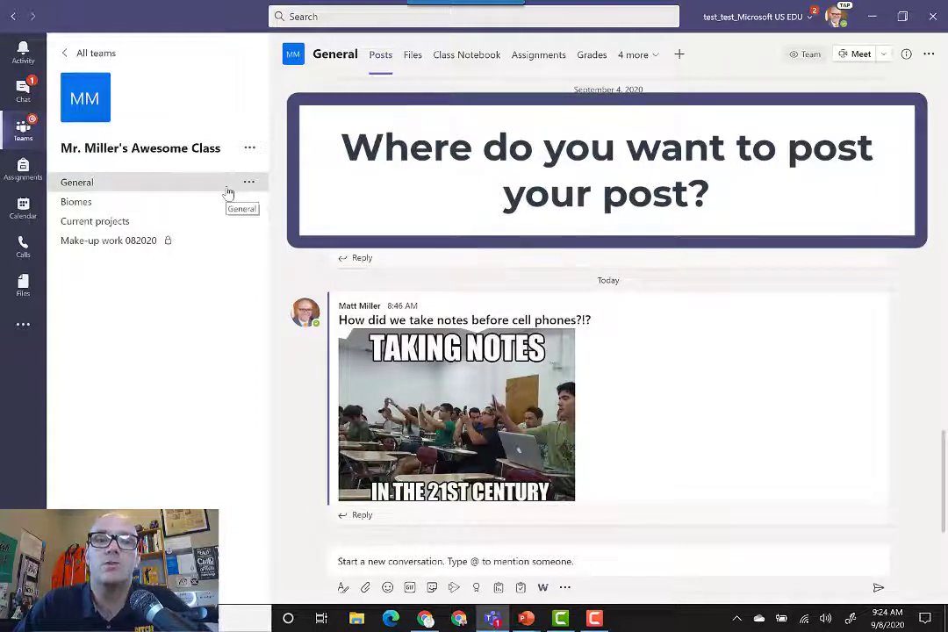
# - View the Biomes and Current projects channels and return to the General channel
pyautogui.click(117, 209)
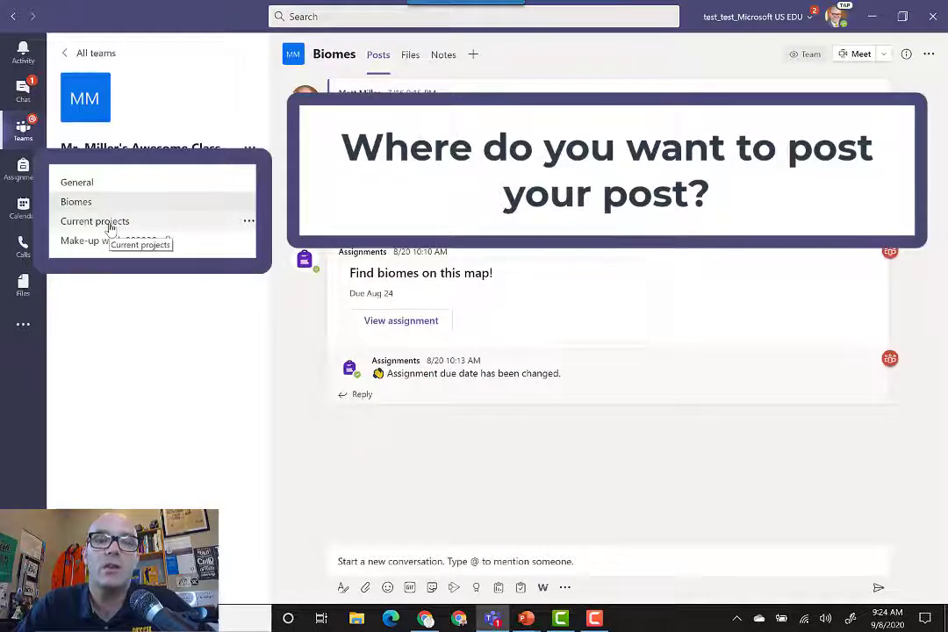
pyautogui.click(111, 226)
pyautogui.click(131, 186)
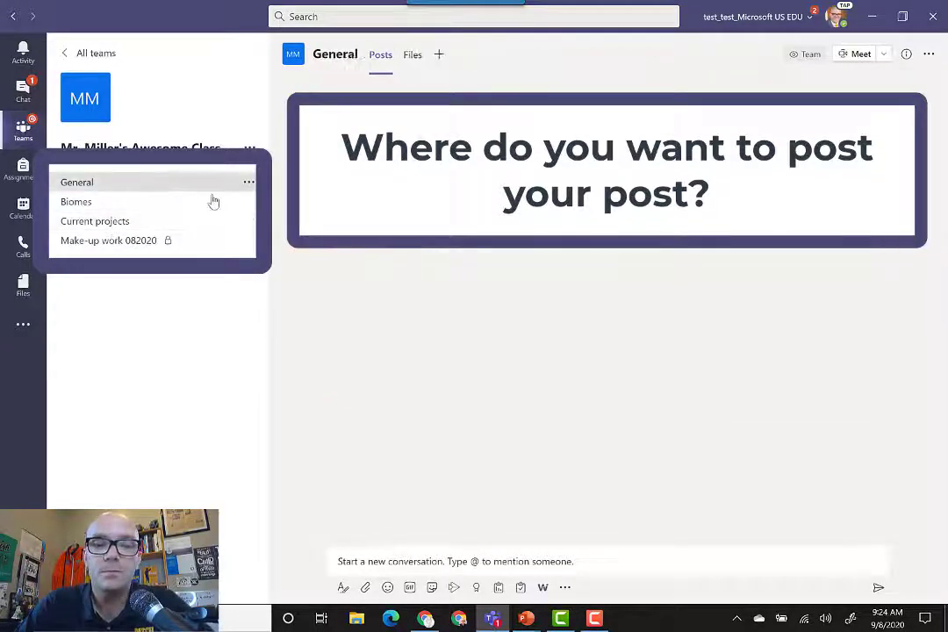
# - Post the message "Introduce yourself!" as a new conversation in the General channel
pyautogui.click(364, 561)
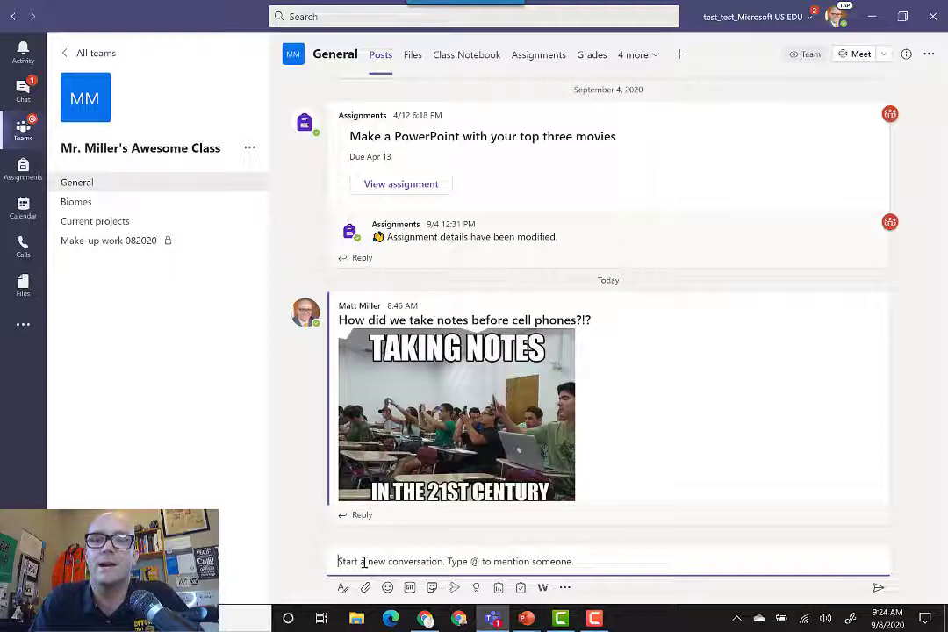
pyautogui.write('Introduce yourself!')
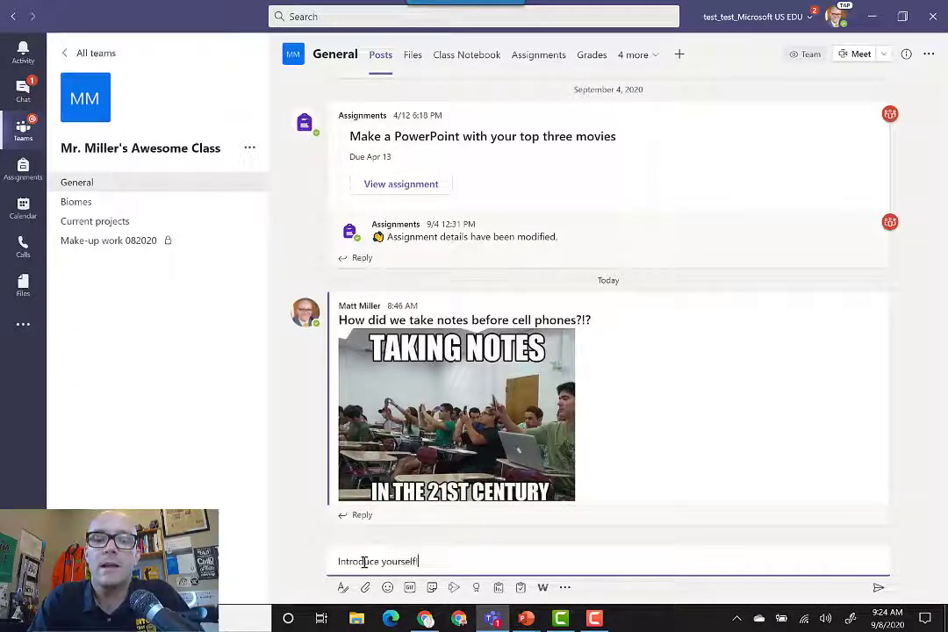
pyautogui.press('Return')
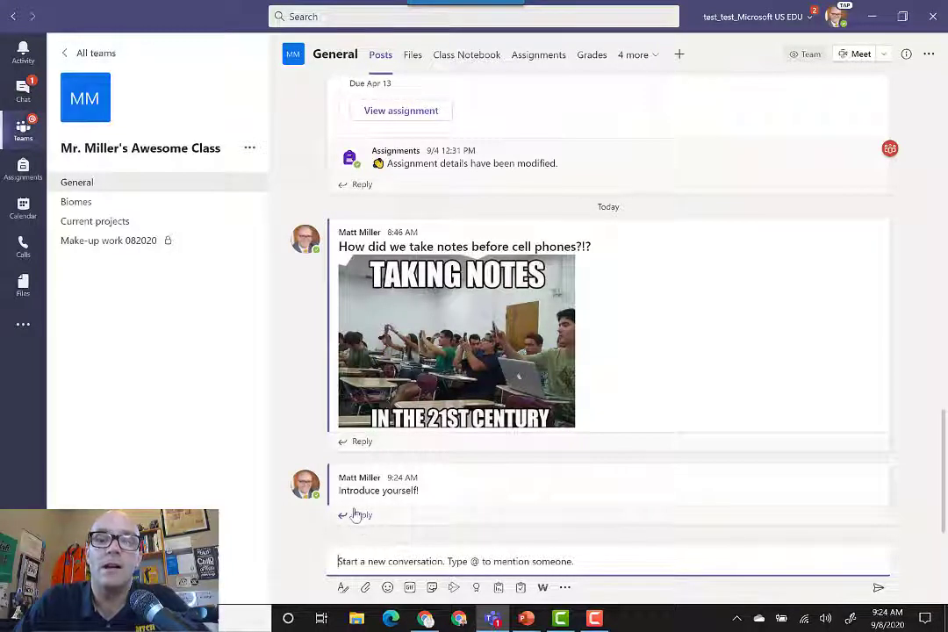
# - Start a new post with the full formatting options and set its type to Announcement
pyautogui.click(343, 592)
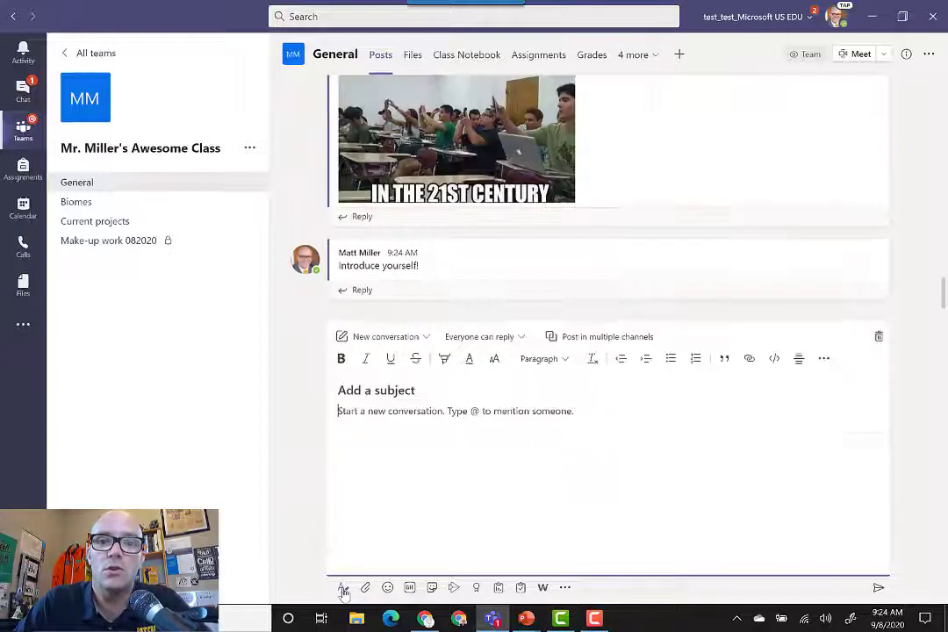
pyautogui.click(400, 338)
pyautogui.click(393, 387)
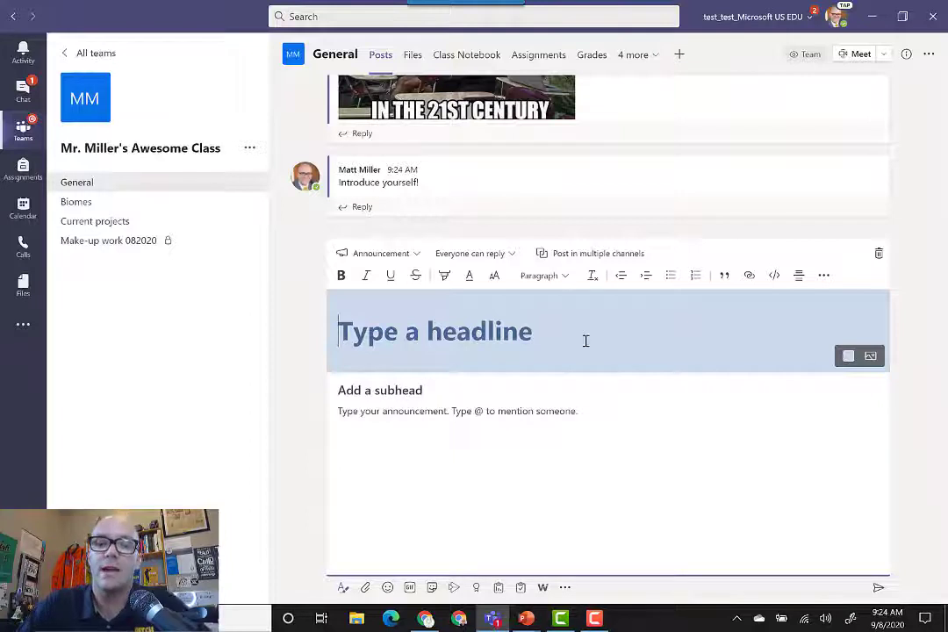
# - Set the announcement's background to the light-blue illustration with snow-capped mountains
pyautogui.click(870, 358)
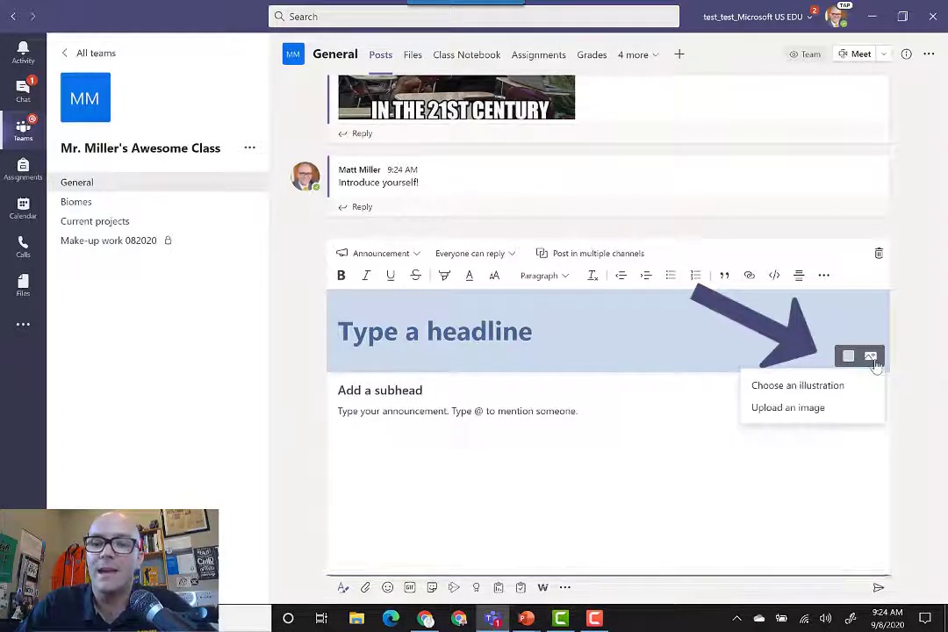
pyautogui.click(809, 386)
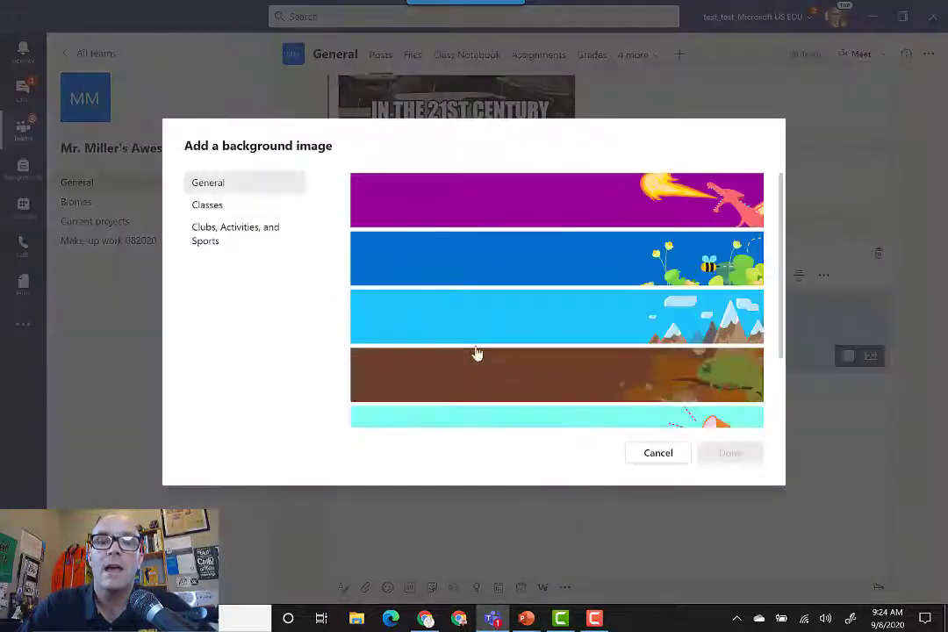
pyautogui.click(481, 316)
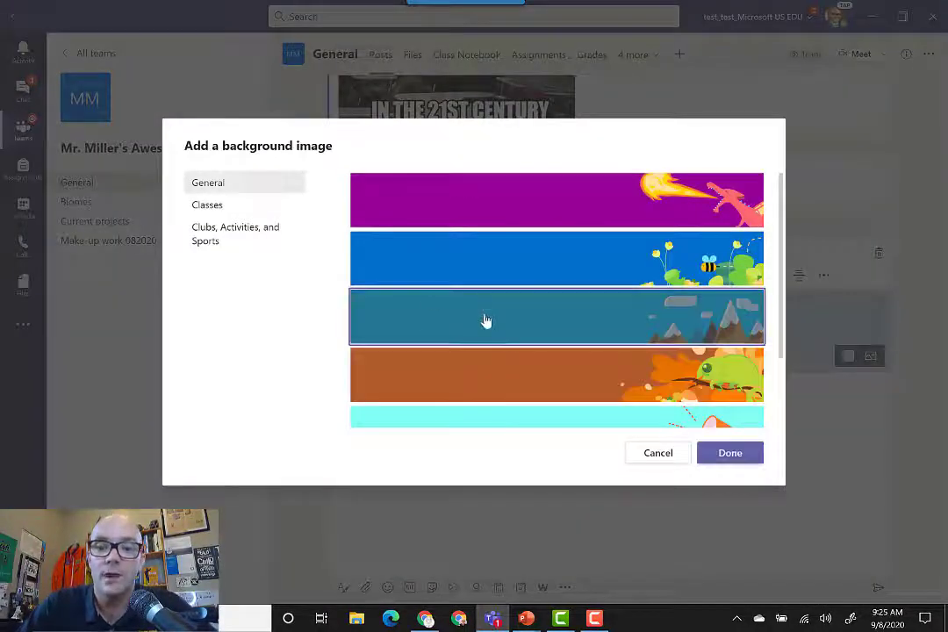
pyautogui.click(710, 452)
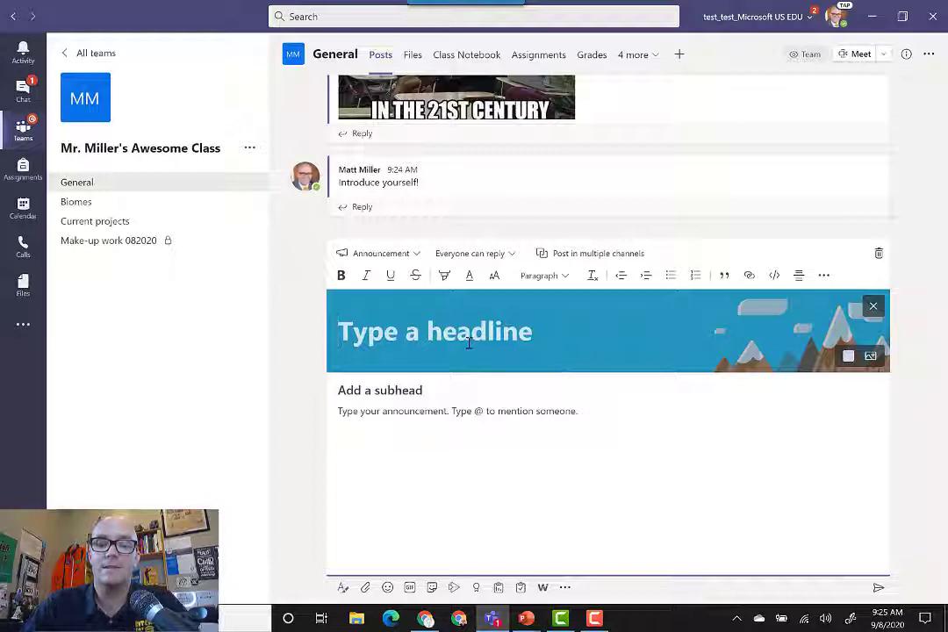
# - Enter the headline "Major announcement!", the subhead "New assignment" and the body text "Here are the details ..."
pyautogui.write('Major announcement!')
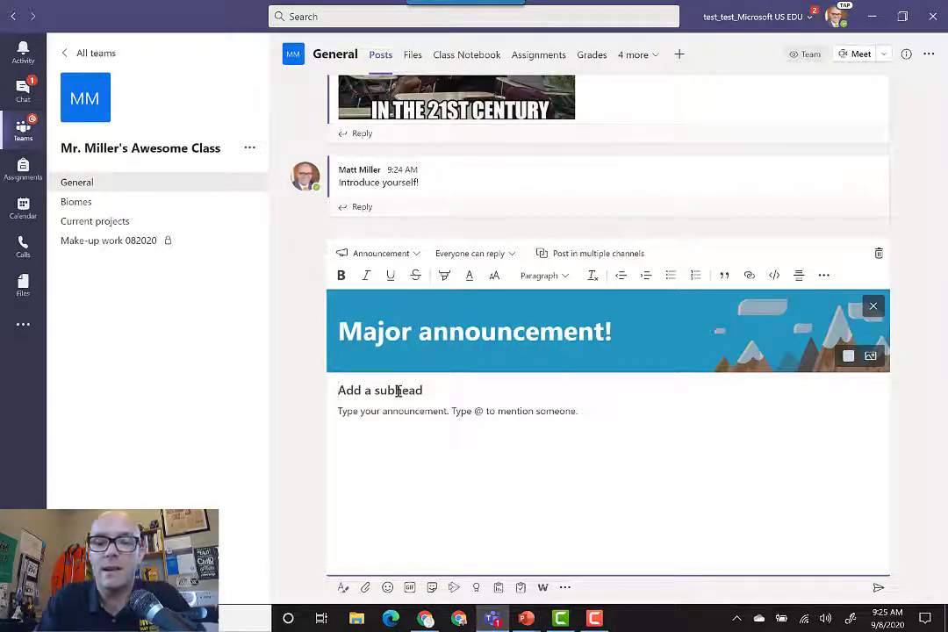
pyautogui.click(397, 391)
pyautogui.write('New assignment')
pyautogui.click(399, 424)
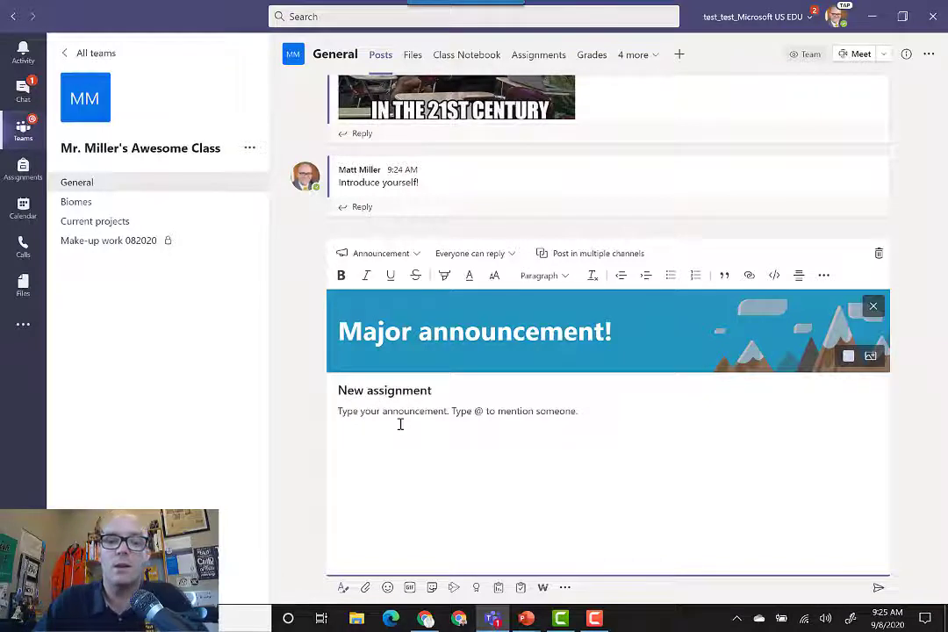
pyautogui.write('Here are the details ...')
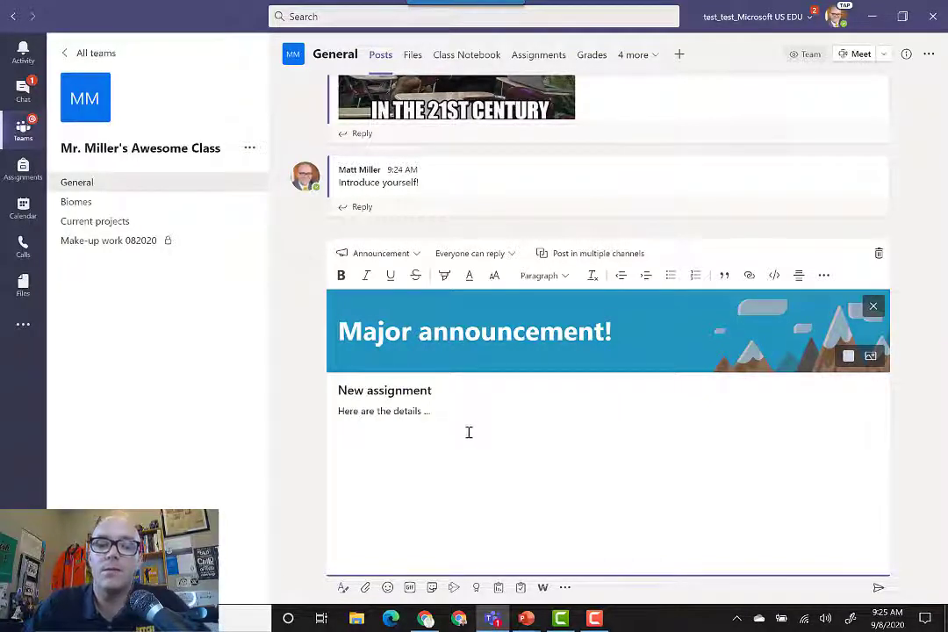
# - Check the announcement's reply permissions, enable posting in multiple channels and view the selectable channels without adding any
pyautogui.click(513, 254)
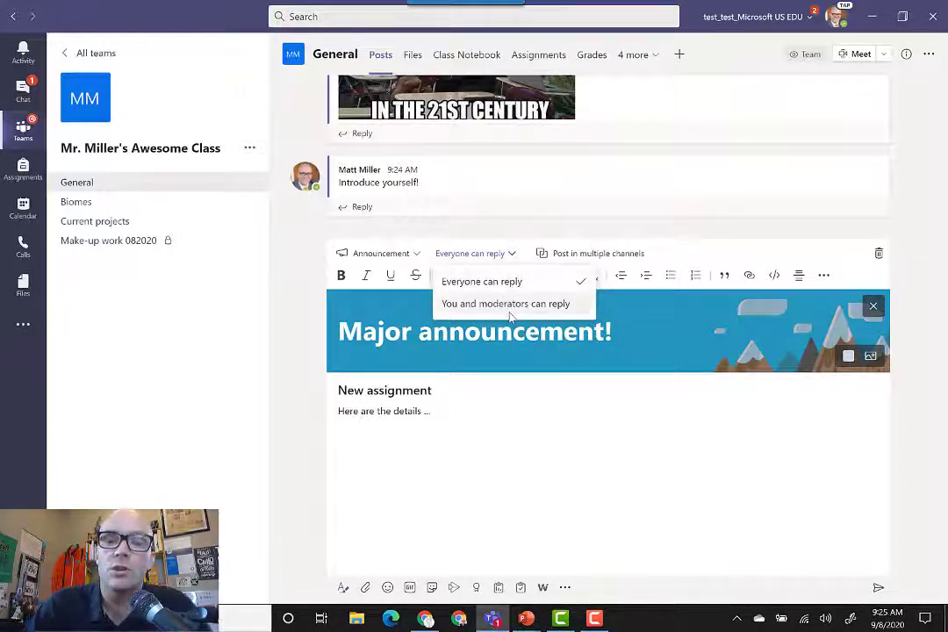
pyautogui.click(603, 259)
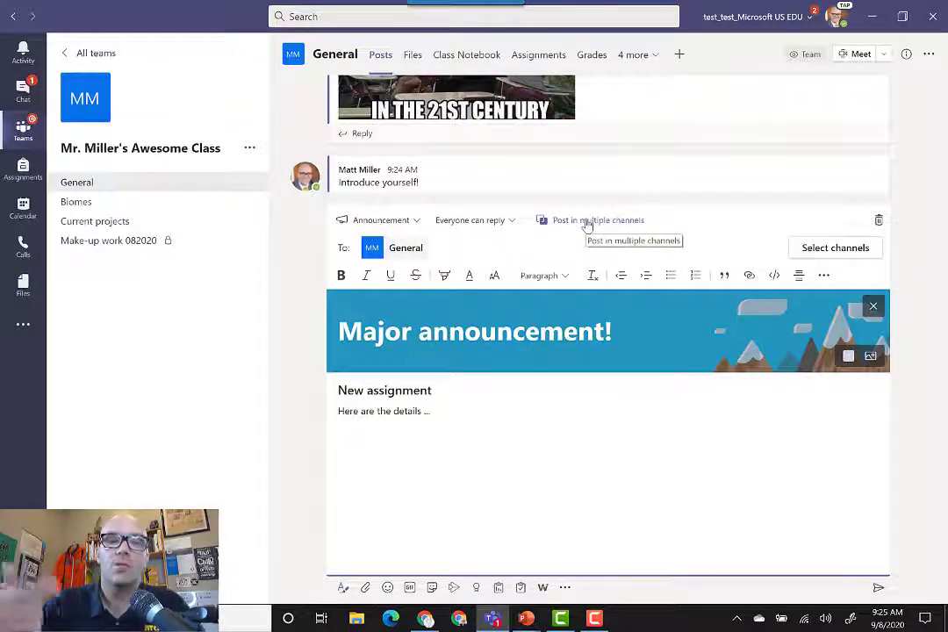
pyautogui.click(862, 249)
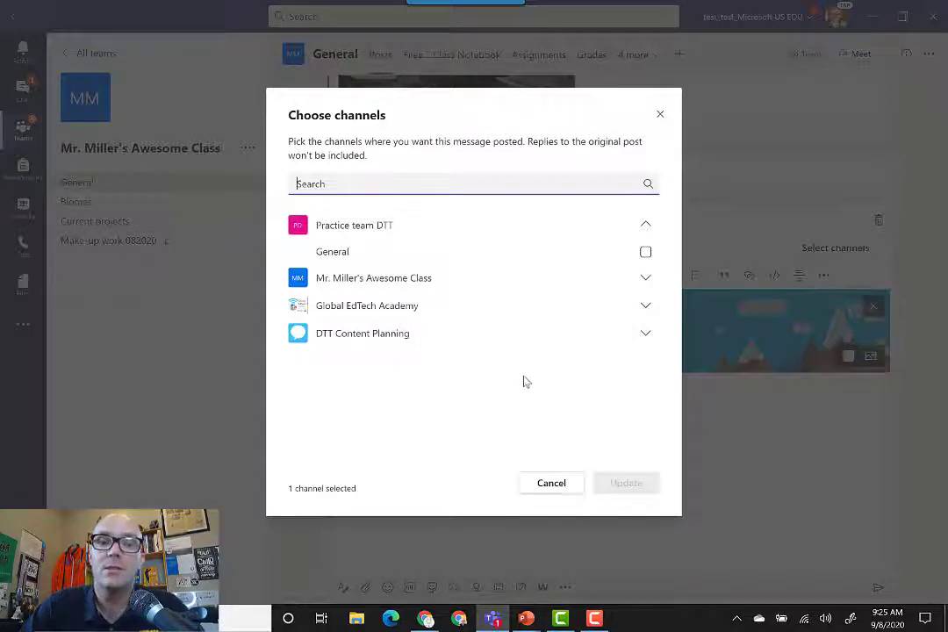
pyautogui.click(551, 482)
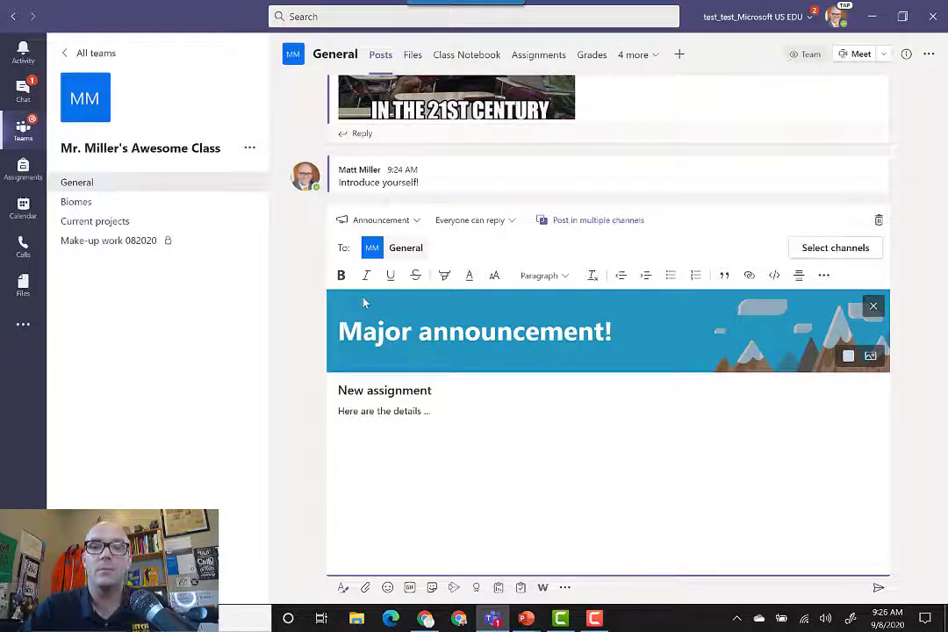
# - Format the body line "Here are the details ..." as bold, italic and a bulleted list item
pyautogui.tripleClick(402, 412)
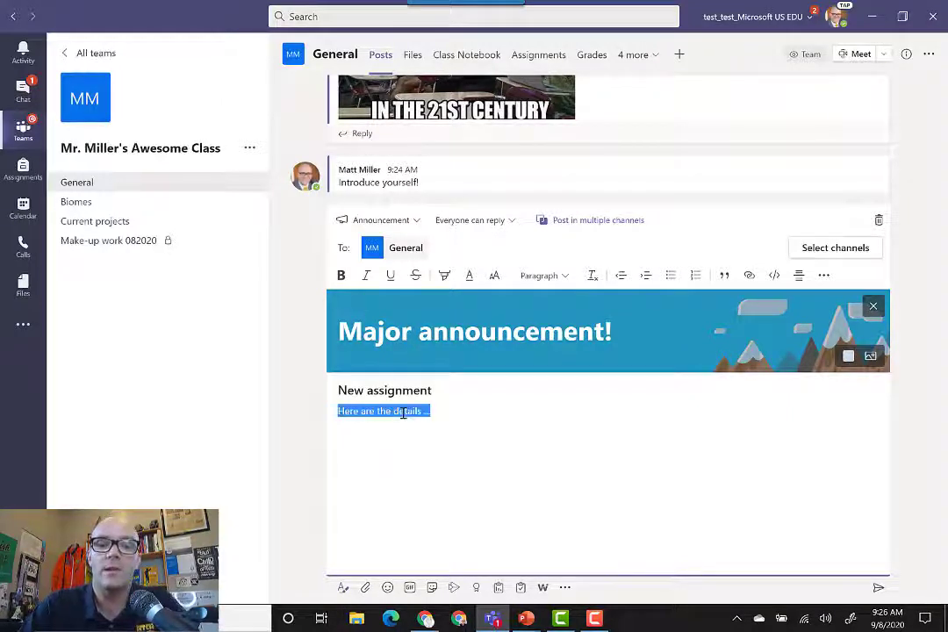
pyautogui.click(340, 276)
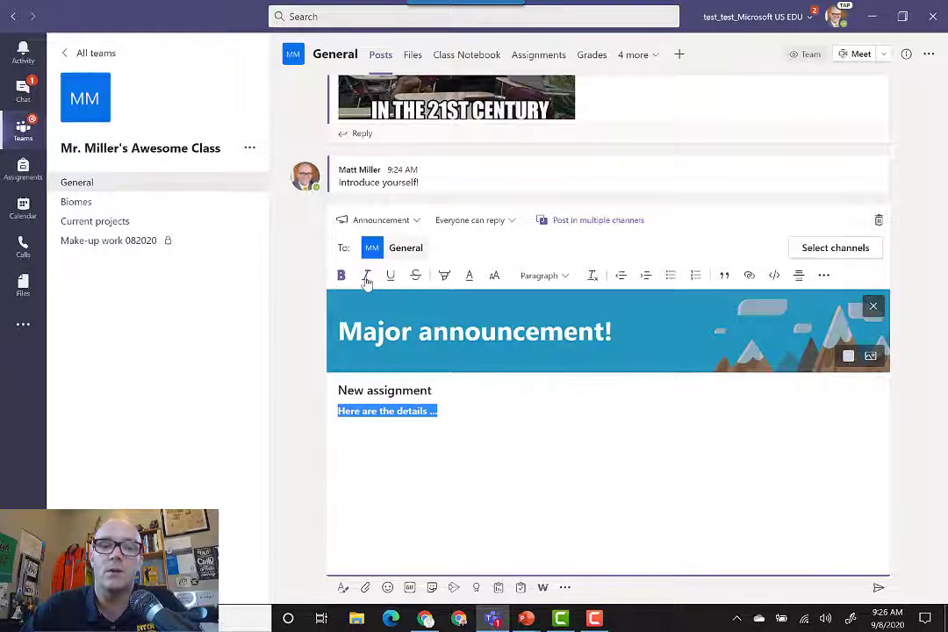
pyautogui.click(365, 275)
pyautogui.click(495, 418)
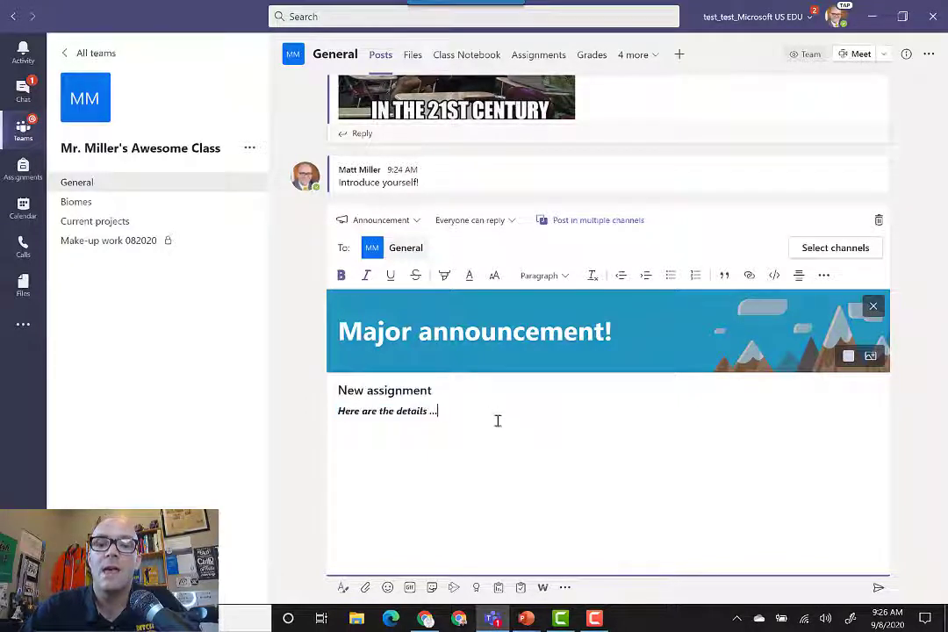
pyautogui.click(543, 276)
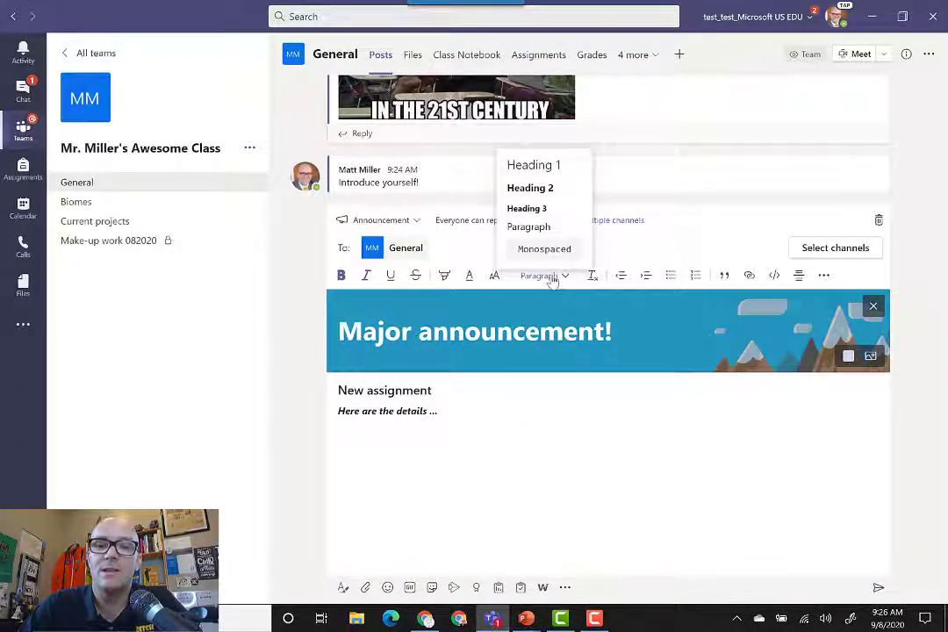
pyautogui.click(551, 275)
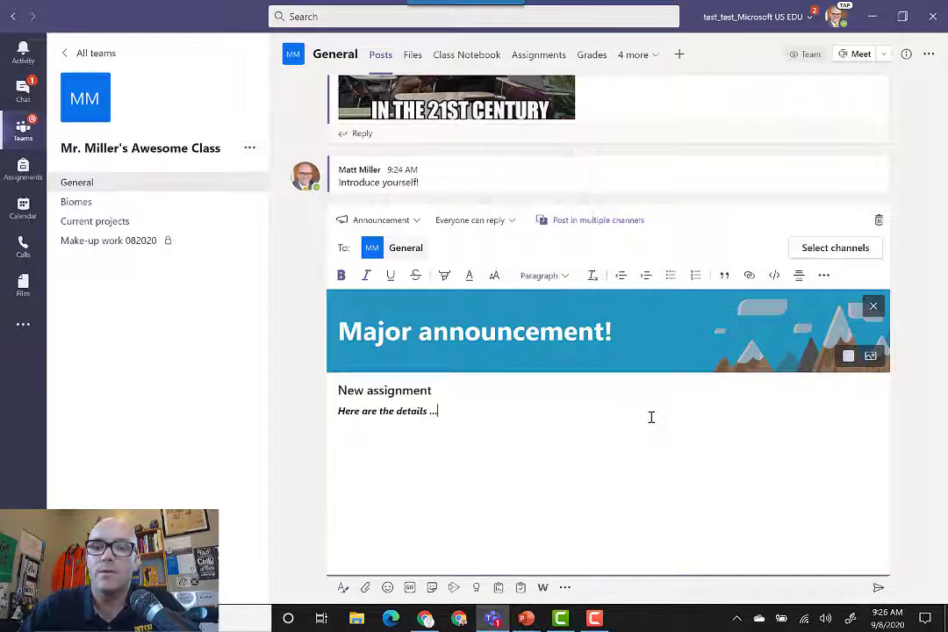
pyautogui.click(670, 276)
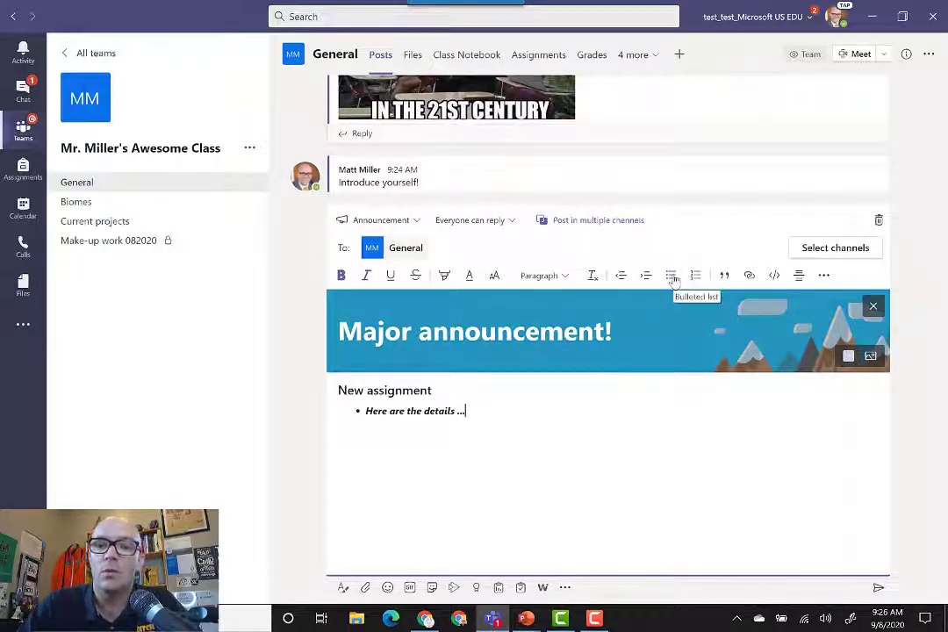
# - Attach the file IMG_20200305_085537.jpg from the General channel's files to the announcement
pyautogui.click(366, 588)
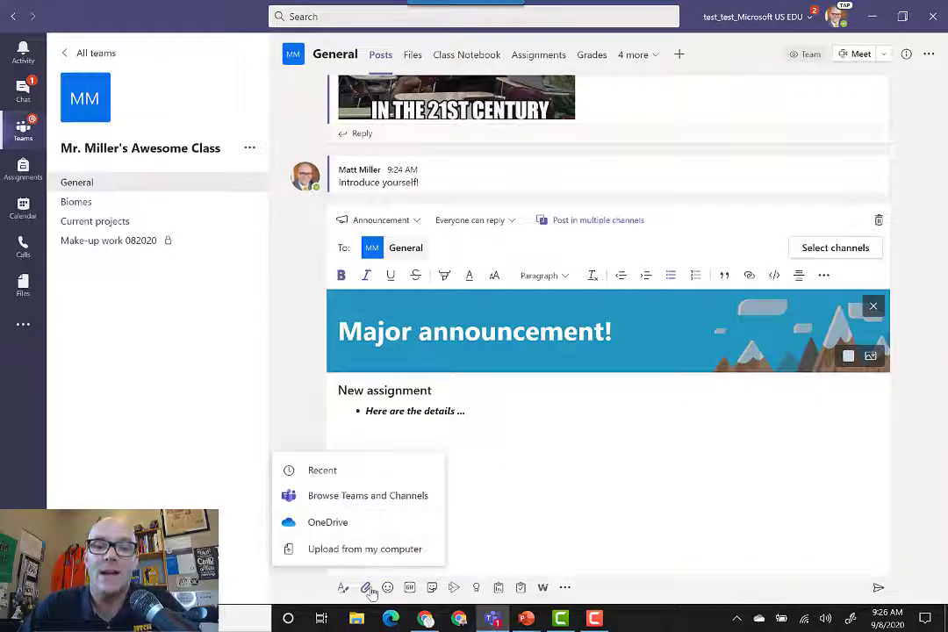
pyautogui.click(363, 498)
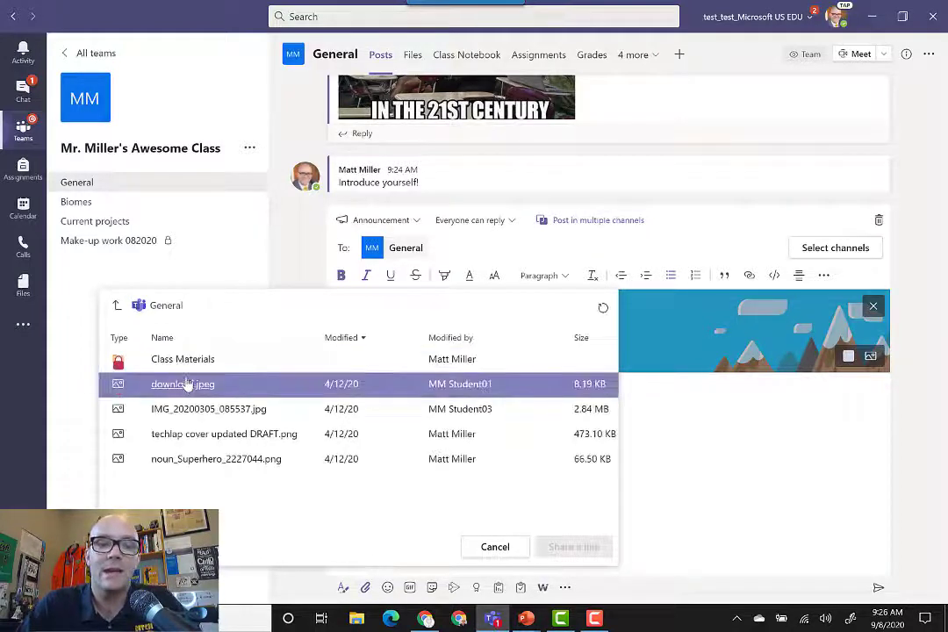
pyautogui.click(199, 391)
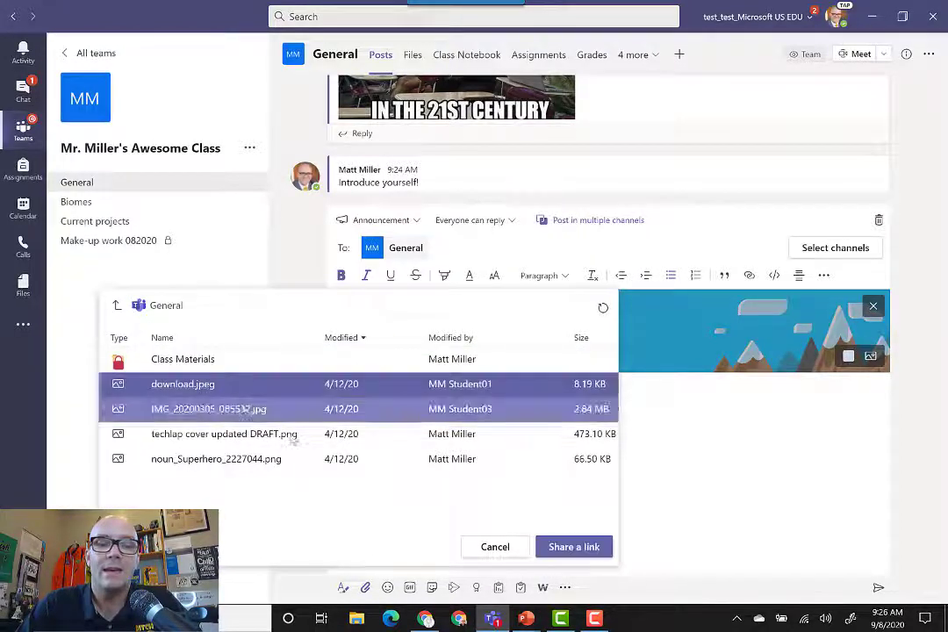
pyautogui.click(211, 436)
pyautogui.doubleClick(241, 414)
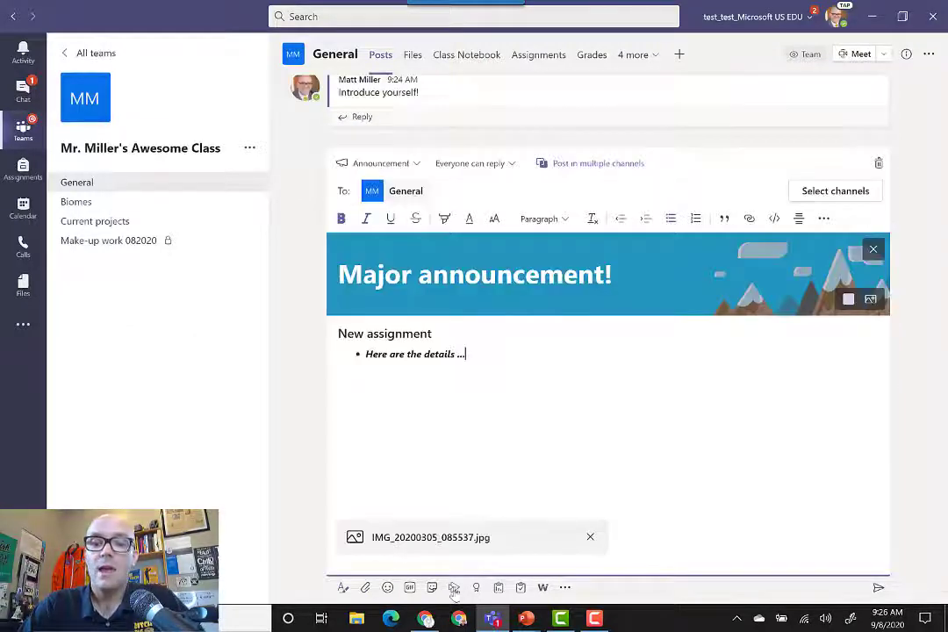
# - View the emoji and GIF choices available for the announcement and close them without inserting any
pyautogui.click(388, 588)
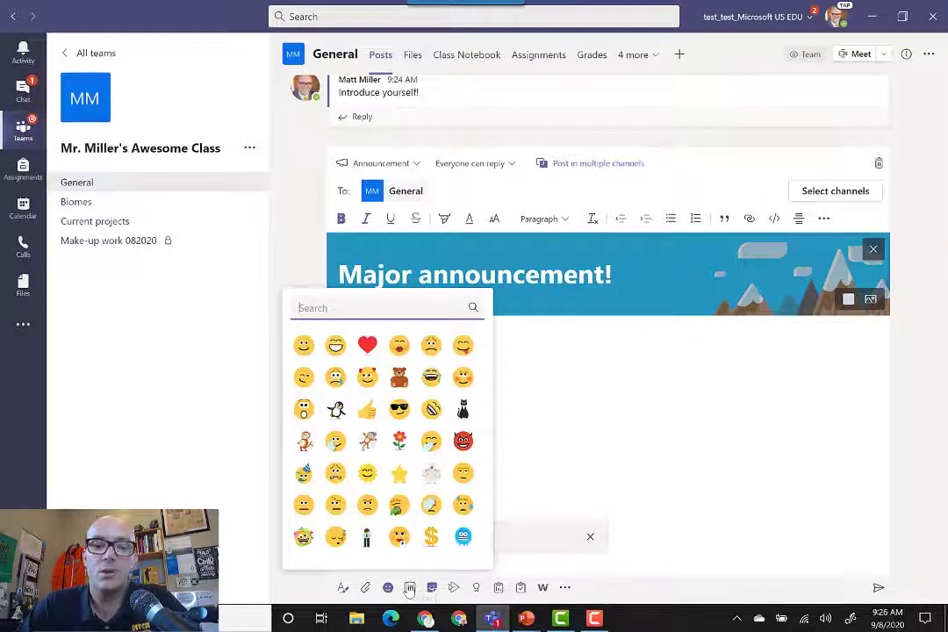
pyautogui.click(408, 587)
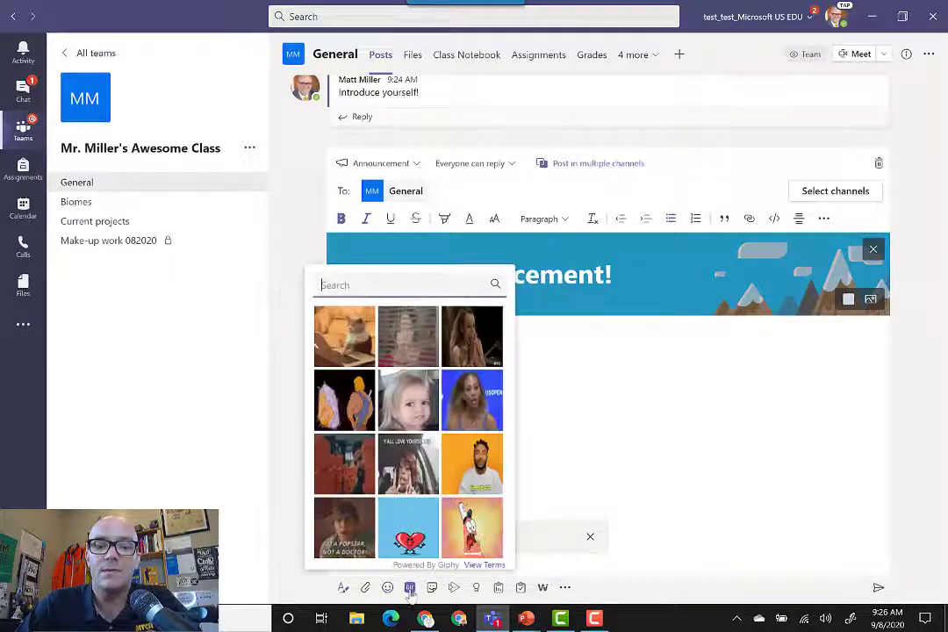
pyautogui.click(596, 513)
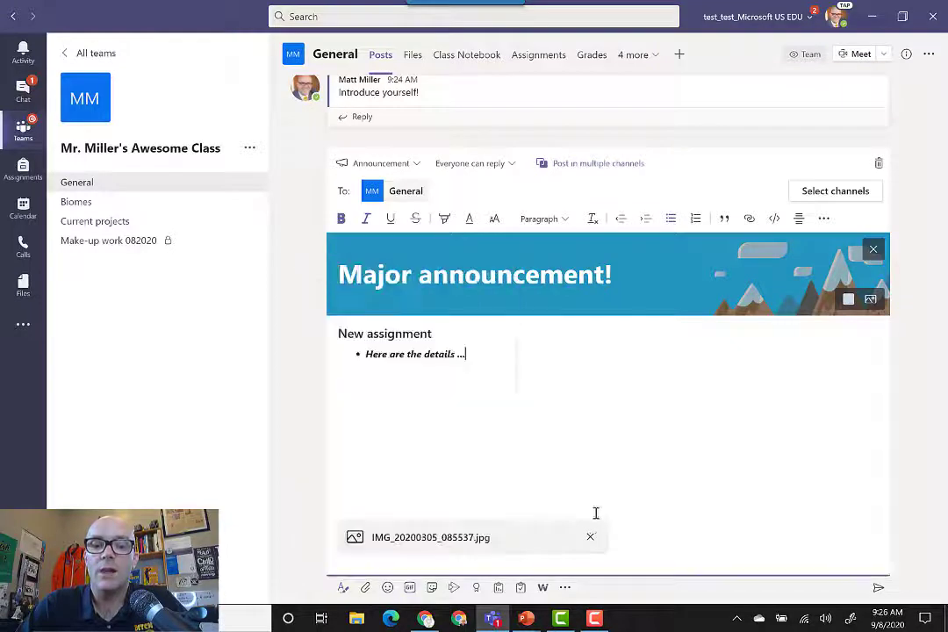
# - View the new poll and new checklist forms for the channel, closing each without creating anything
pyautogui.click(498, 587)
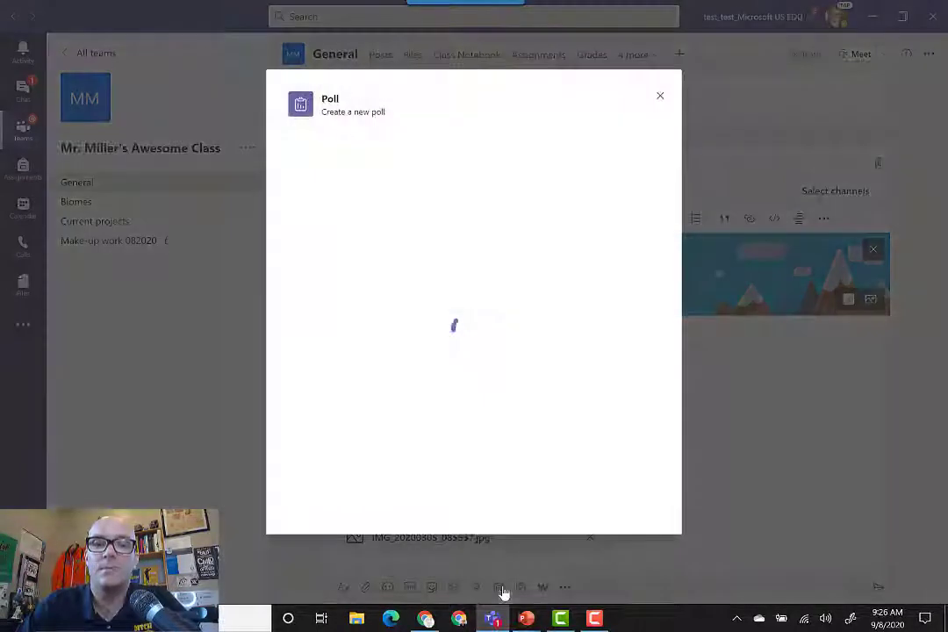
pyautogui.click(660, 103)
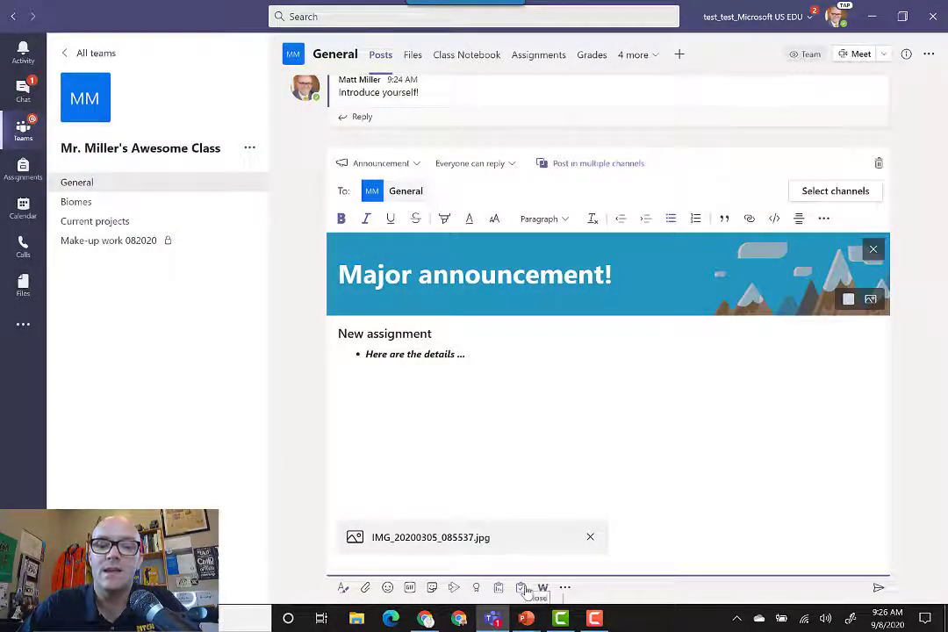
pyautogui.click(521, 587)
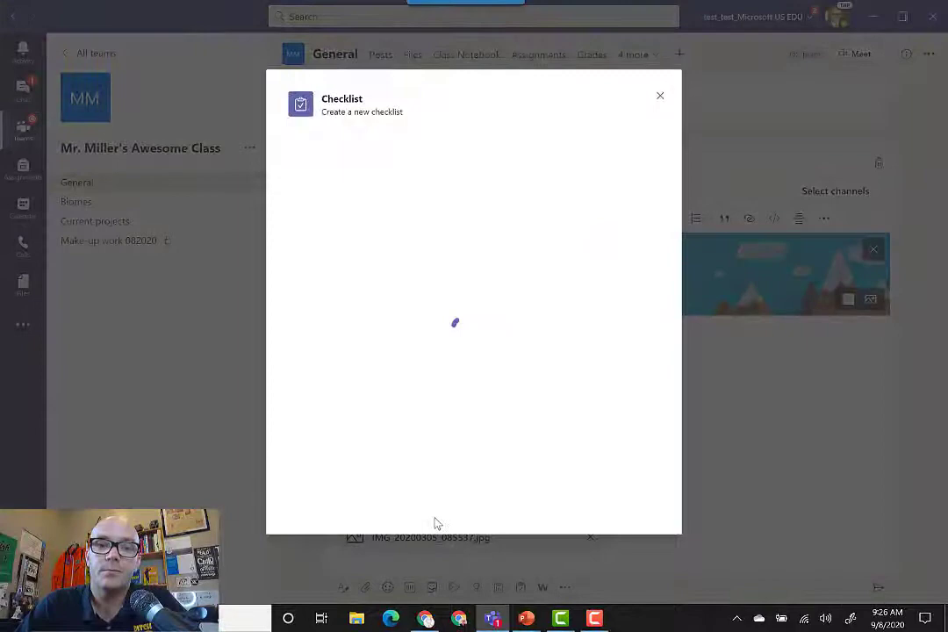
pyautogui.click(663, 96)
# - Start a praise with the Courage badge and begin its personalized note with "Here's"
pyautogui.click(474, 586)
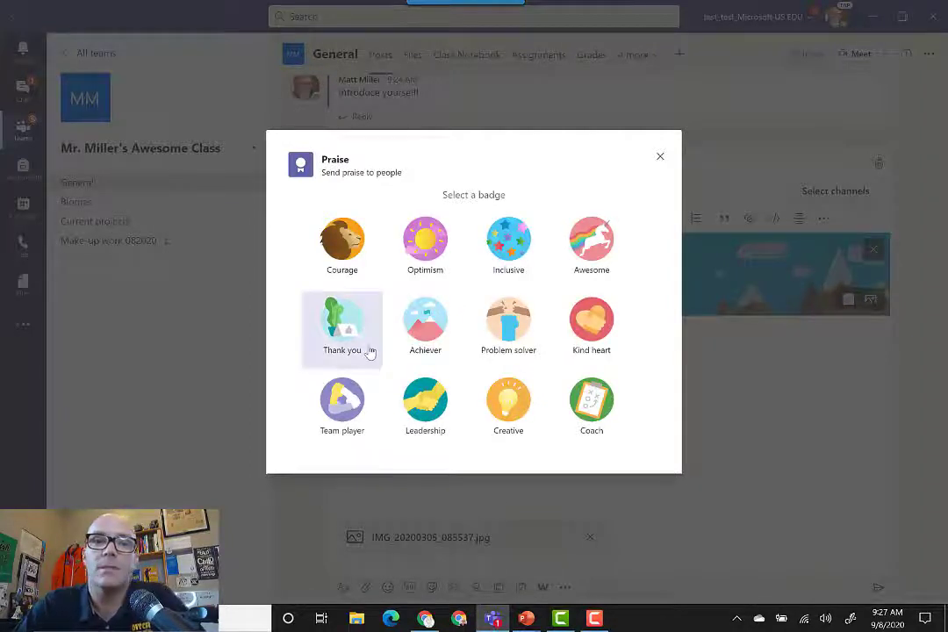
pyautogui.click(349, 244)
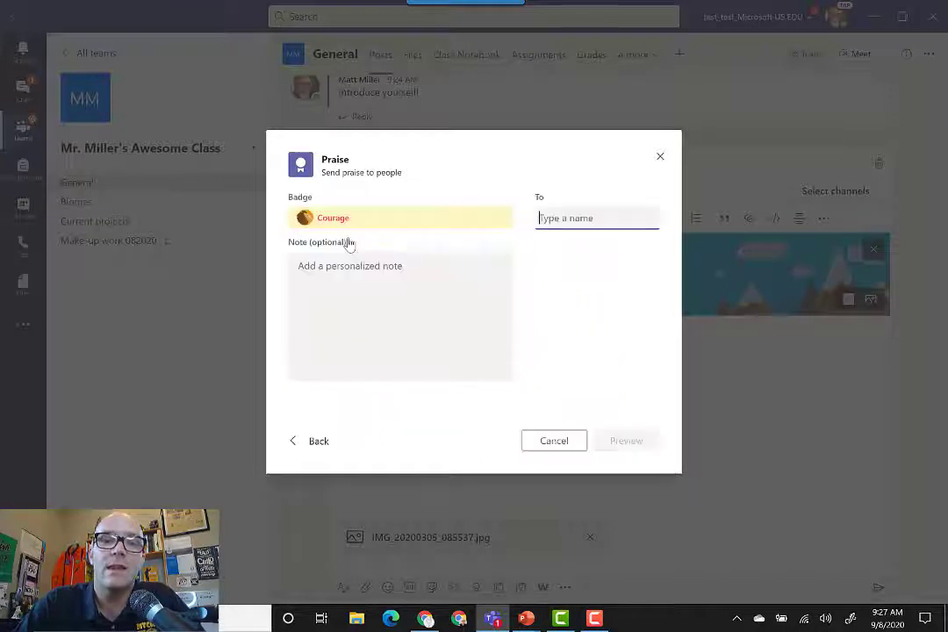
pyautogui.click(361, 294)
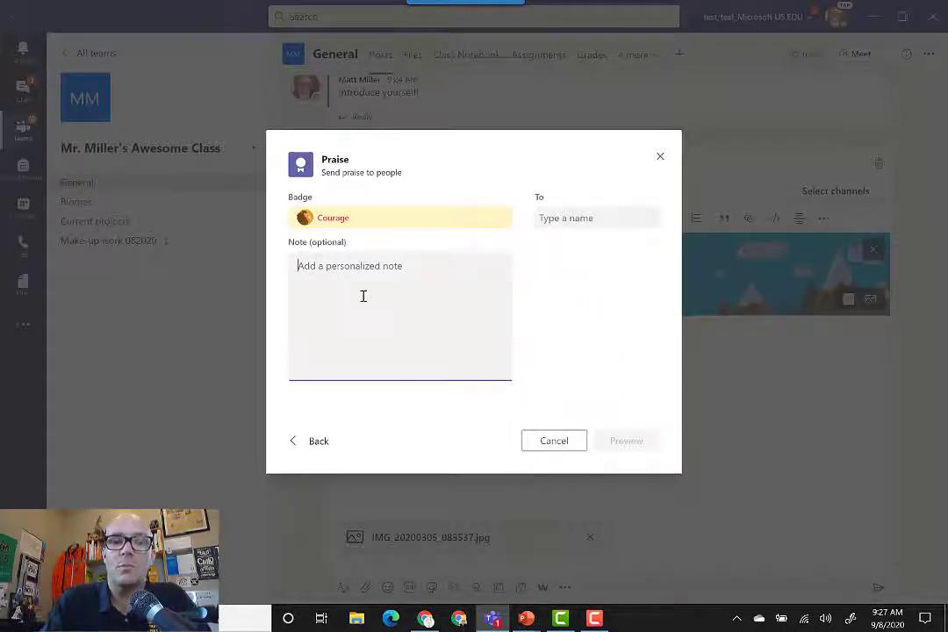
pyautogui.write("Here's")
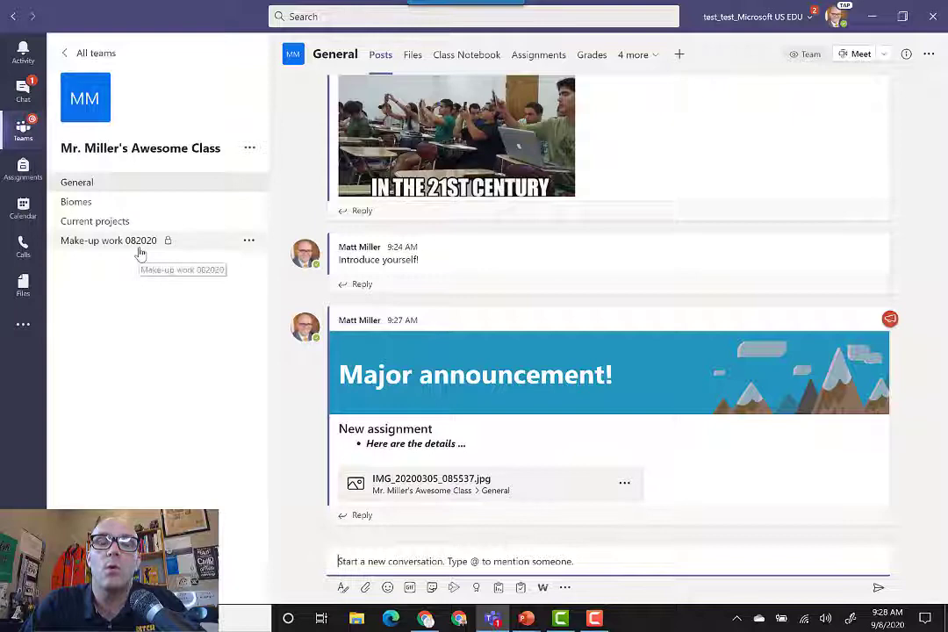
# - View the Make-up work 082020 channel and the General channel's earlier discussion post "Which character do you identify with most?"
pyautogui.click(139, 249)
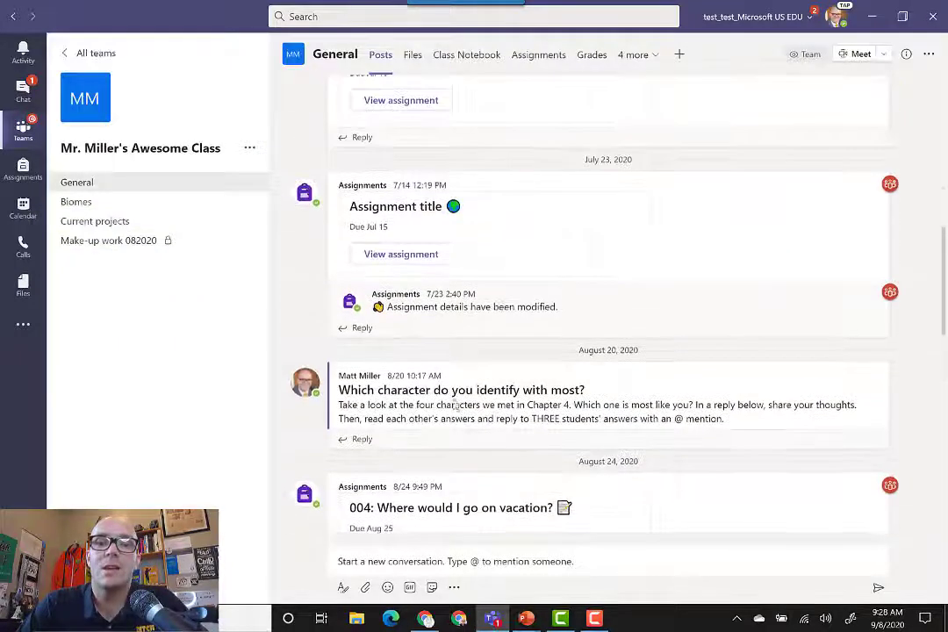
pyautogui.moveTo(500, 386)
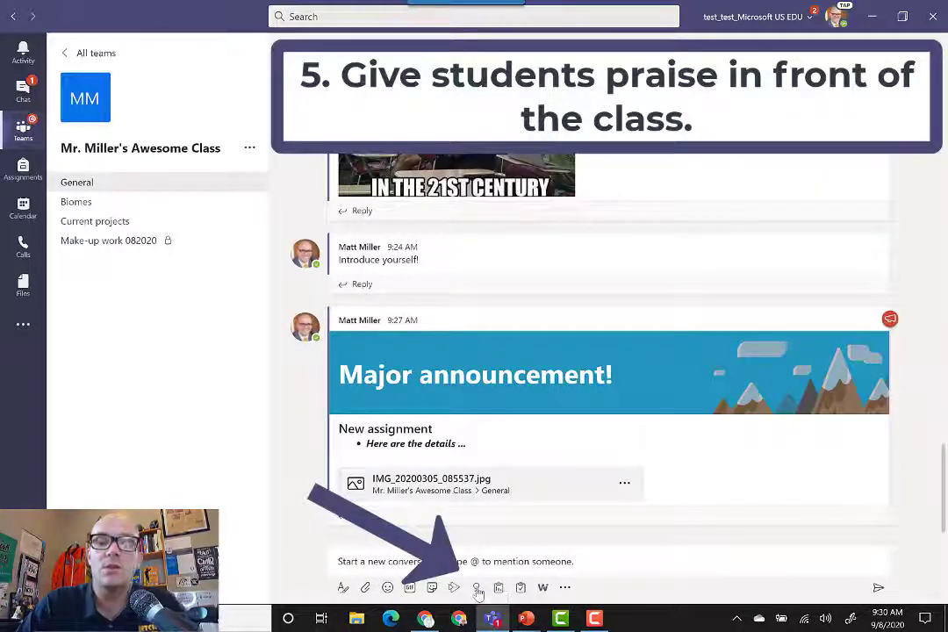
# - Send a student praise in the General channel with the Optimism badge and the note "I love your attitude!"
pyautogui.click(476, 590)
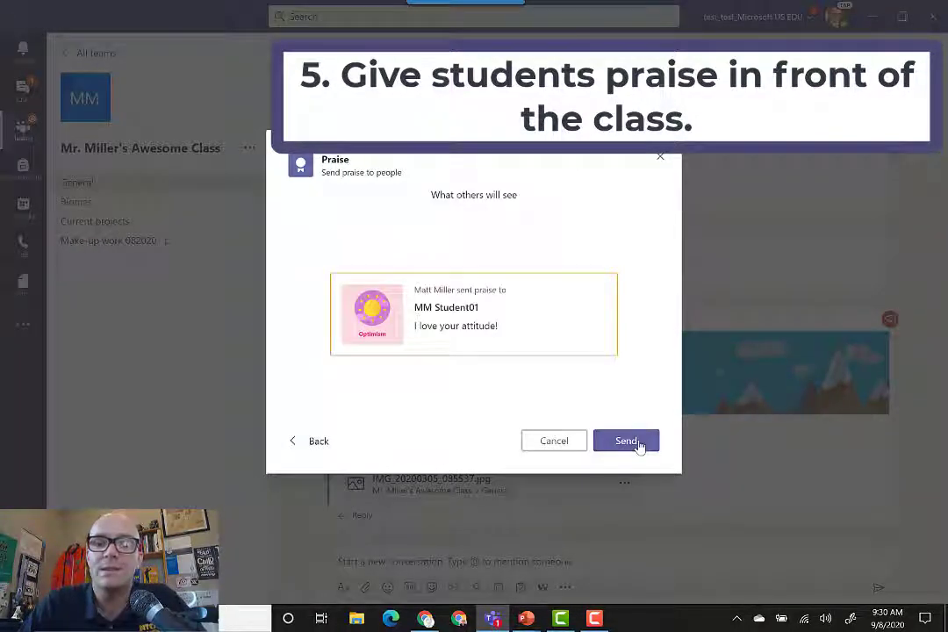
pyautogui.click(627, 440)
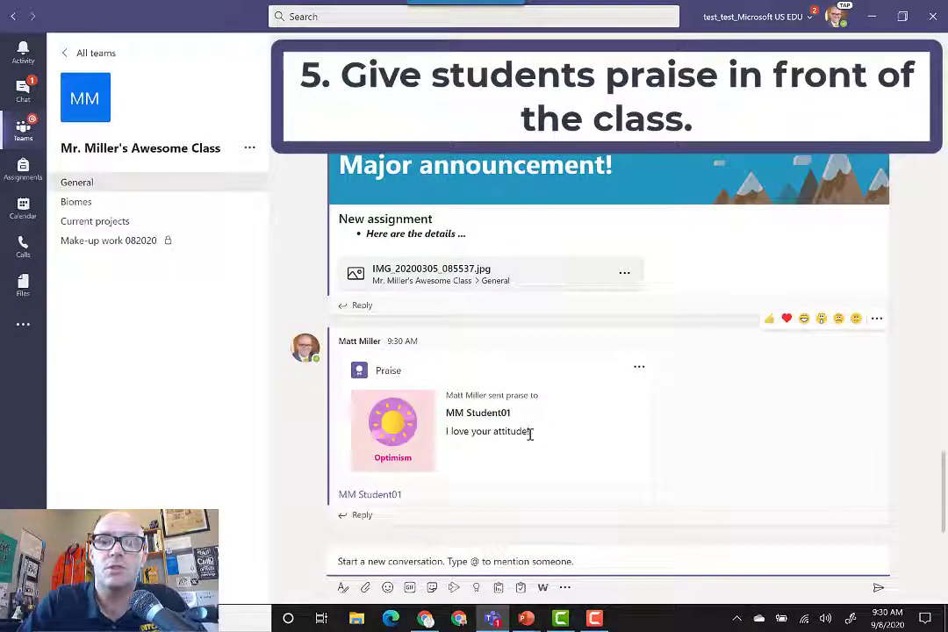
# - Look back at the General channel's meme post "How did we take notes before cell phones?!?"
pyautogui.scroll(5, 564, 457)
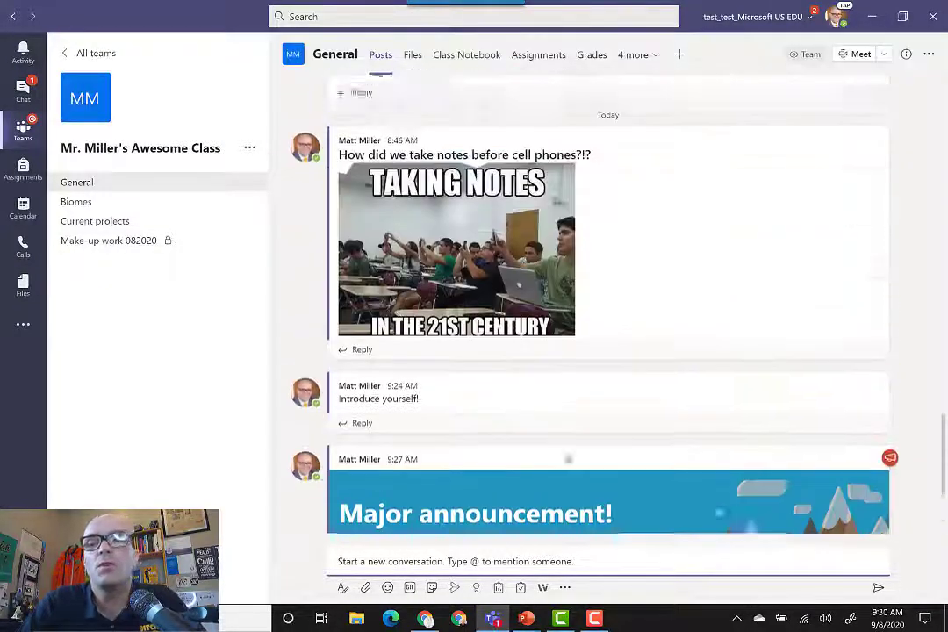
pyautogui.scroll(2, 566, 456)
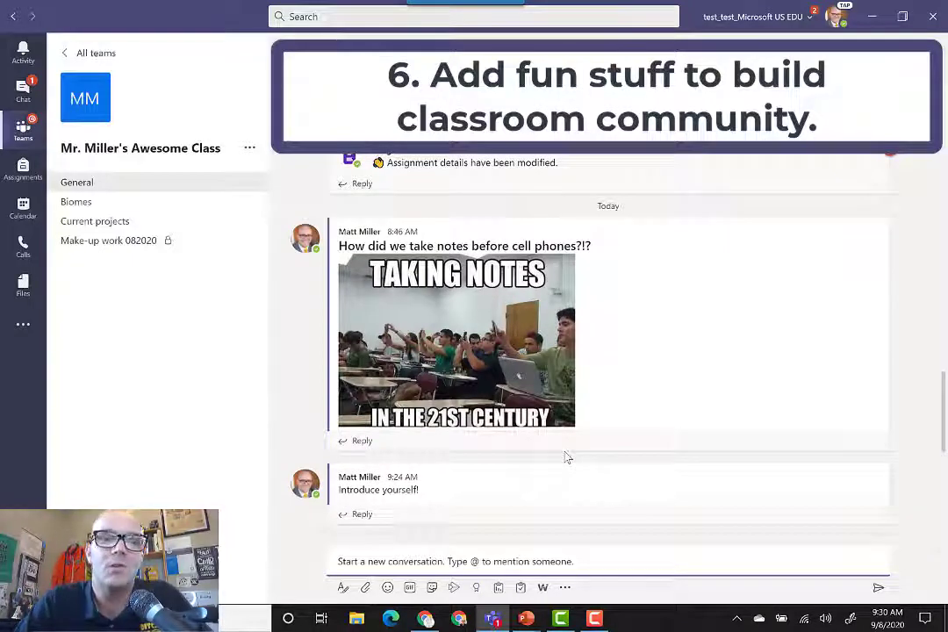
pyautogui.moveTo(556, 489)
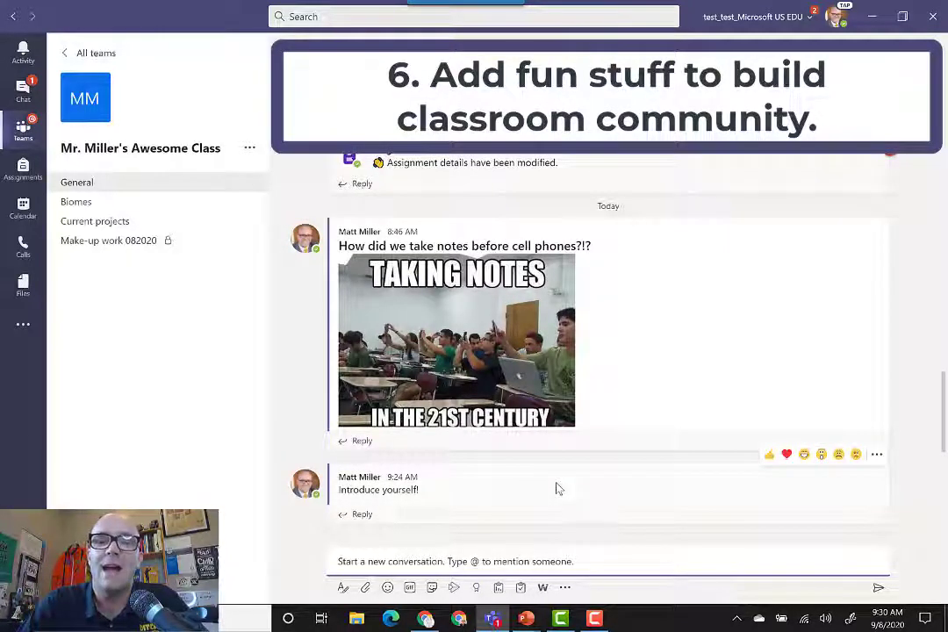